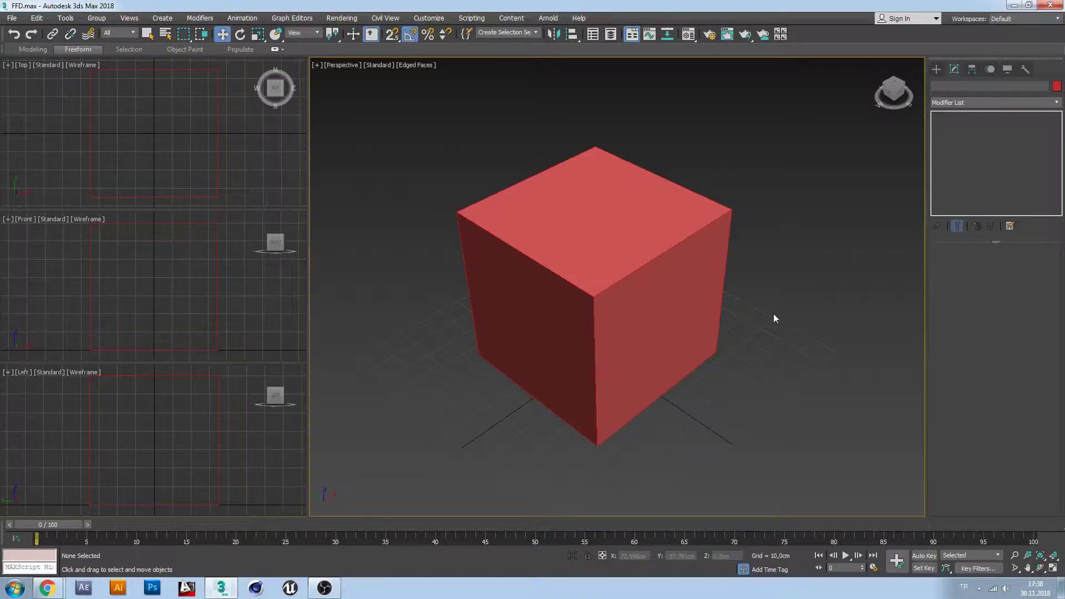
Select the red Box001 and add a Lattice modifier from the Modifier List.
click(650, 374)
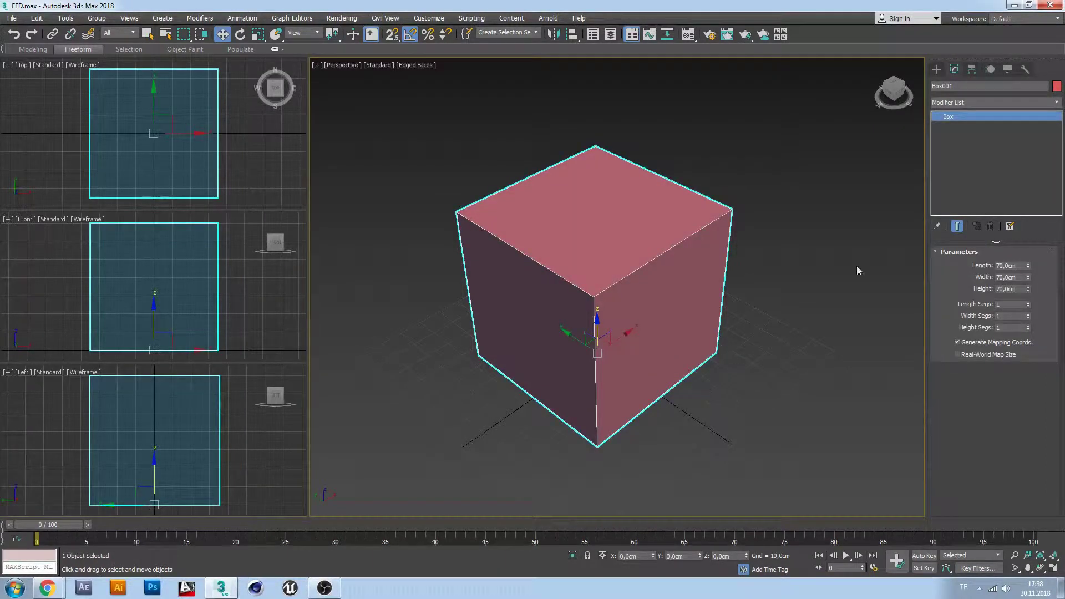
click(966, 101)
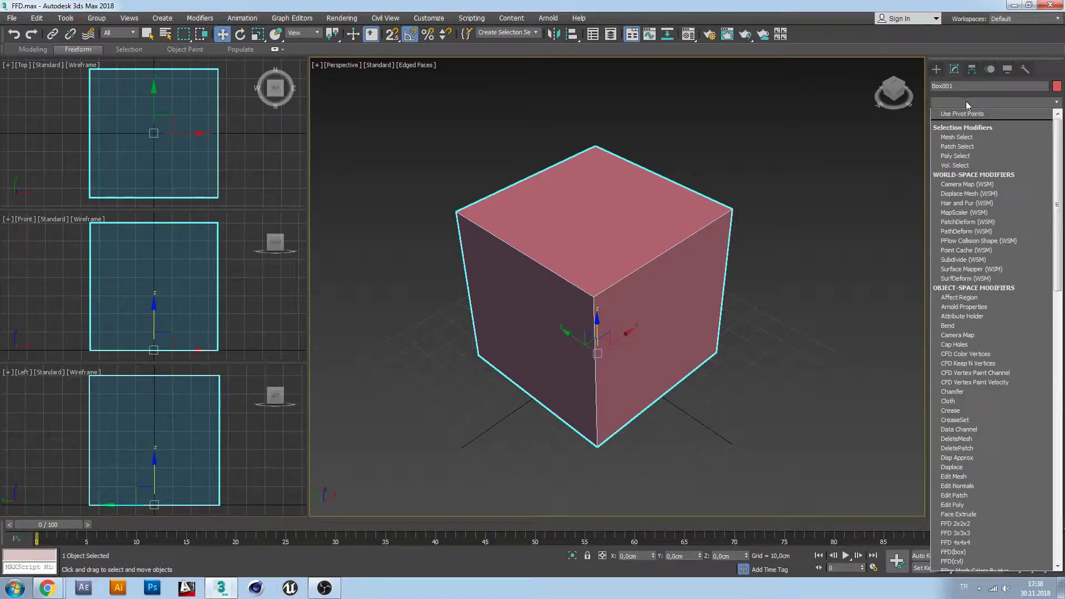
scroll(974, 260, down, 2)
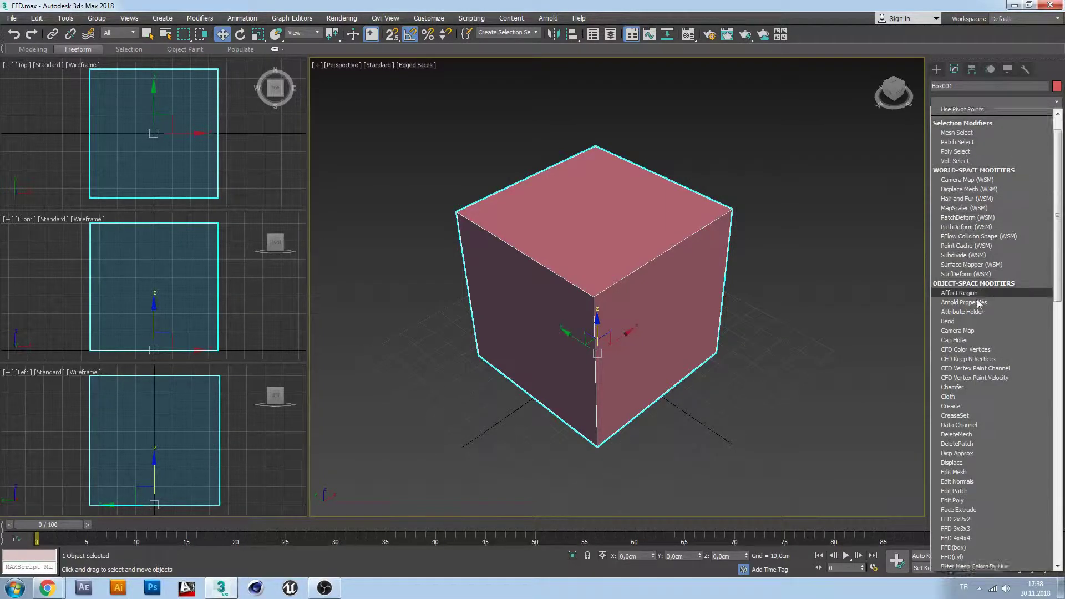
scroll(977, 299, down, 2)
scroll(977, 312, down, 2)
scroll(976, 316, down, 2)
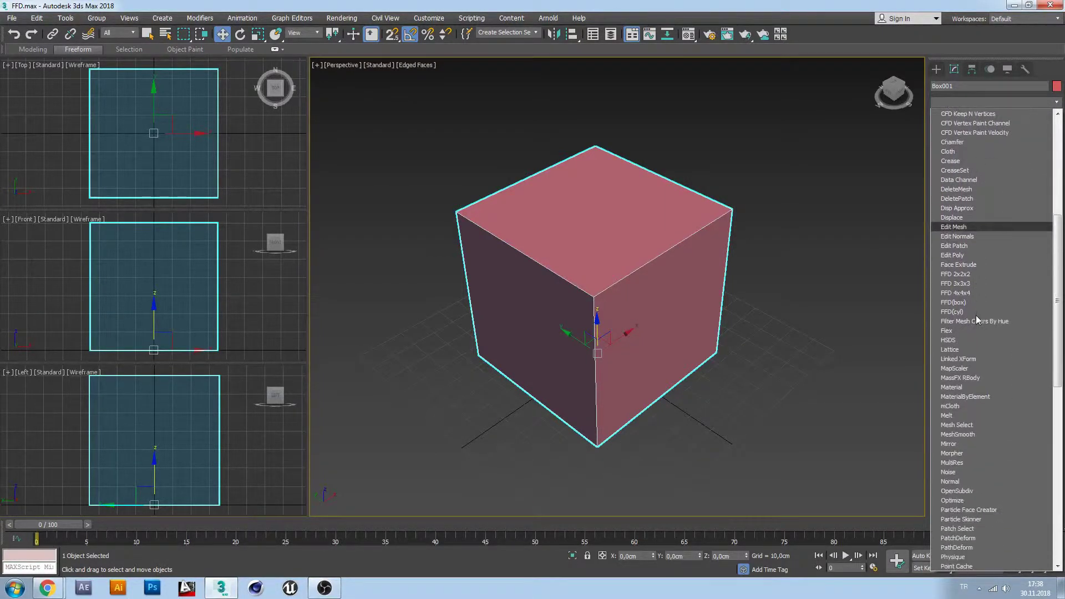
click(963, 349)
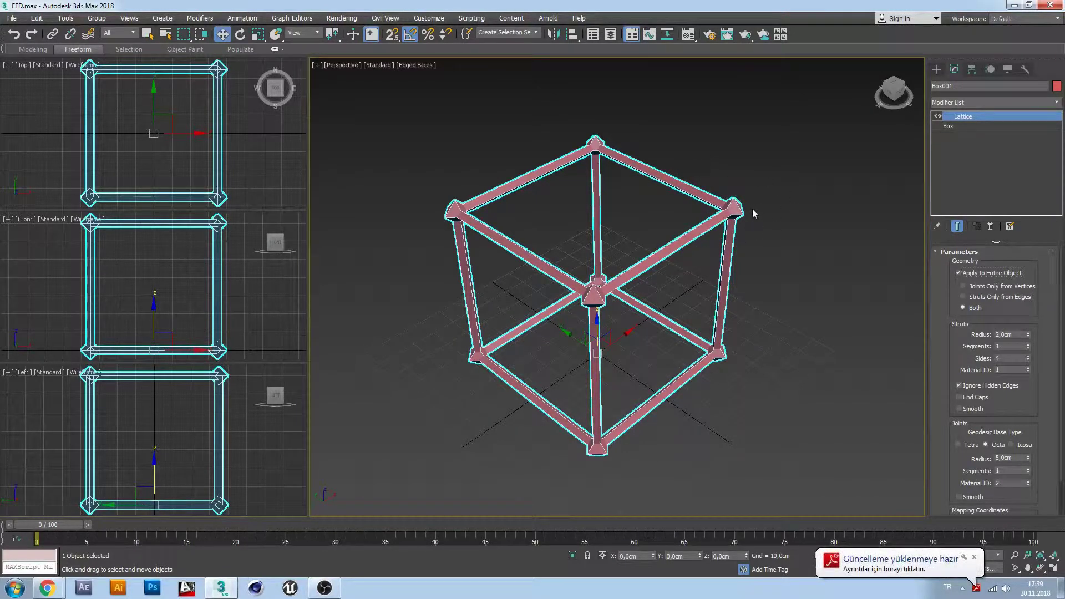
Give the base Box 2 length, width and height segments, then go back to the Lattice level.
click(962, 126)
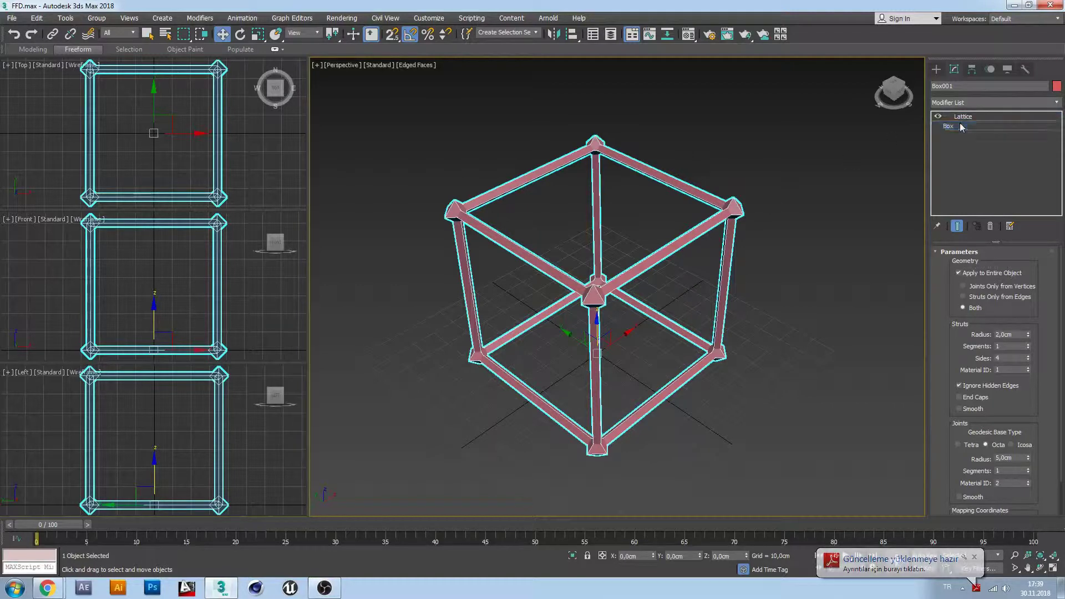
click(1029, 303)
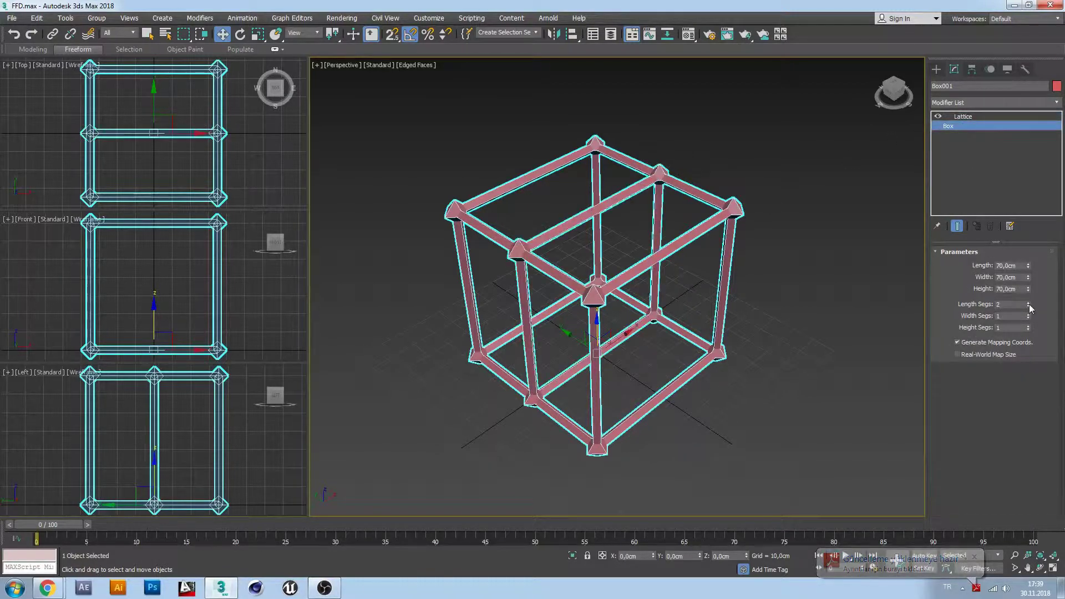
click(1028, 315)
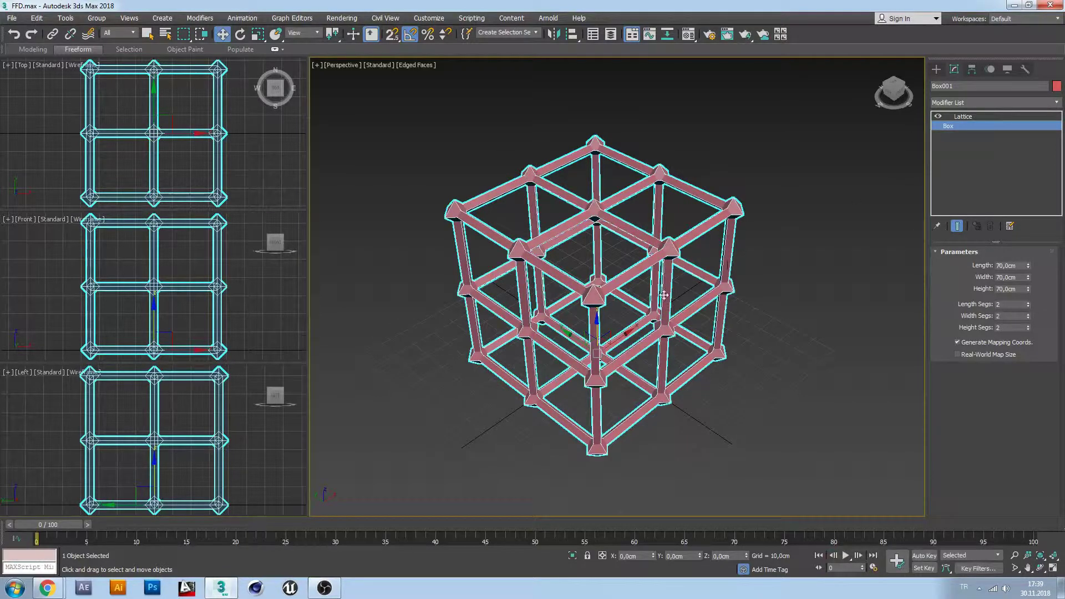
click(962, 117)
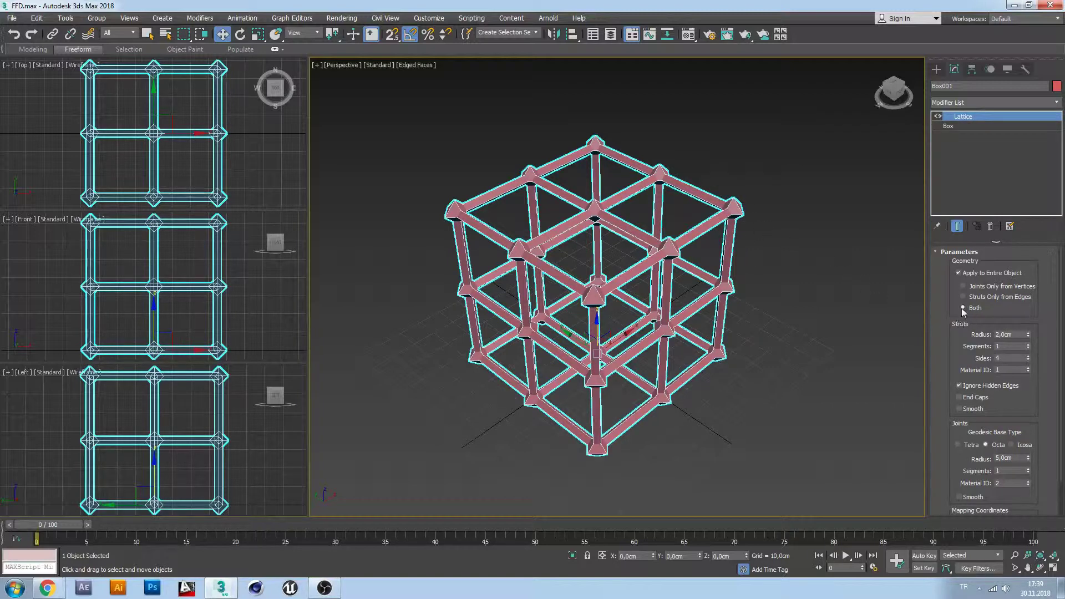
click(1006, 289)
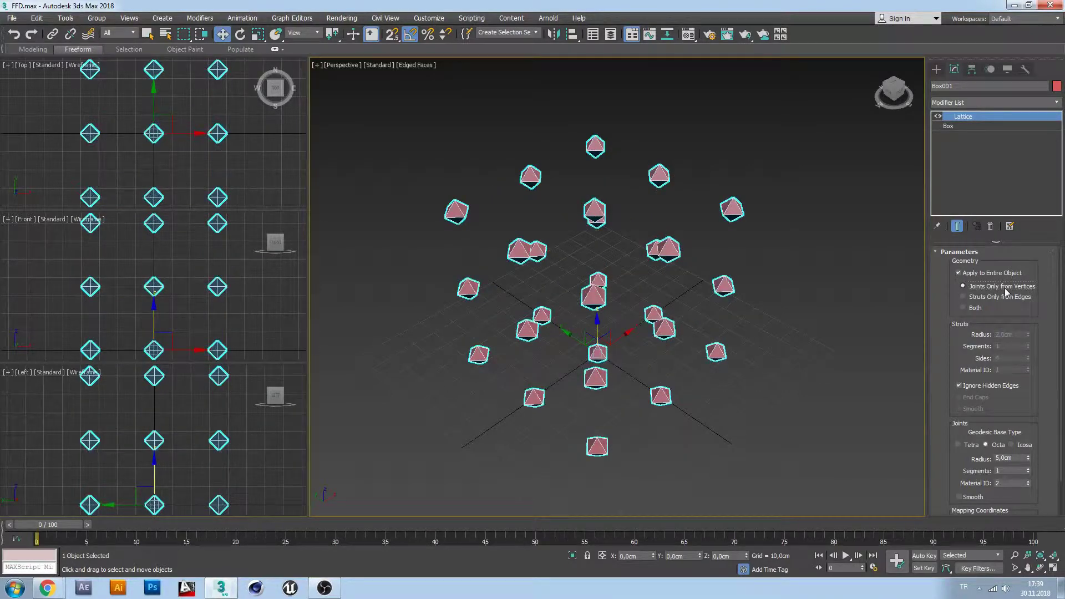
mouse_move(620, 305)
alt+middle_down()
mouse_move(661, 297)
mouse_move(664, 281)
mouse_move(647, 290)
mouse_move(650, 298)
mouse_move(654, 281)
mouse_move(652, 300)
alt+middle_up()
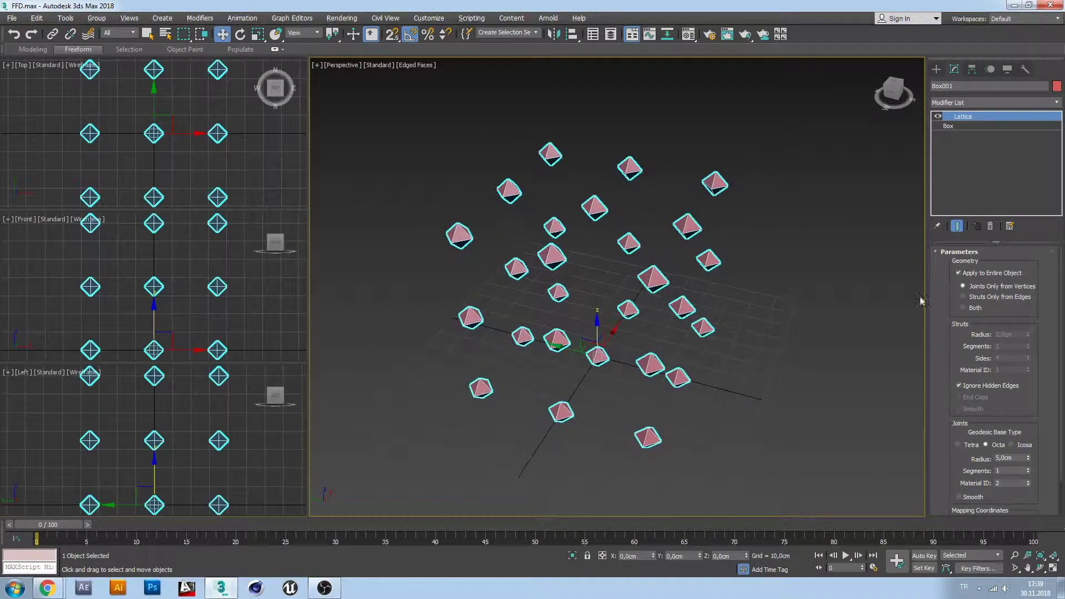
click(987, 299)
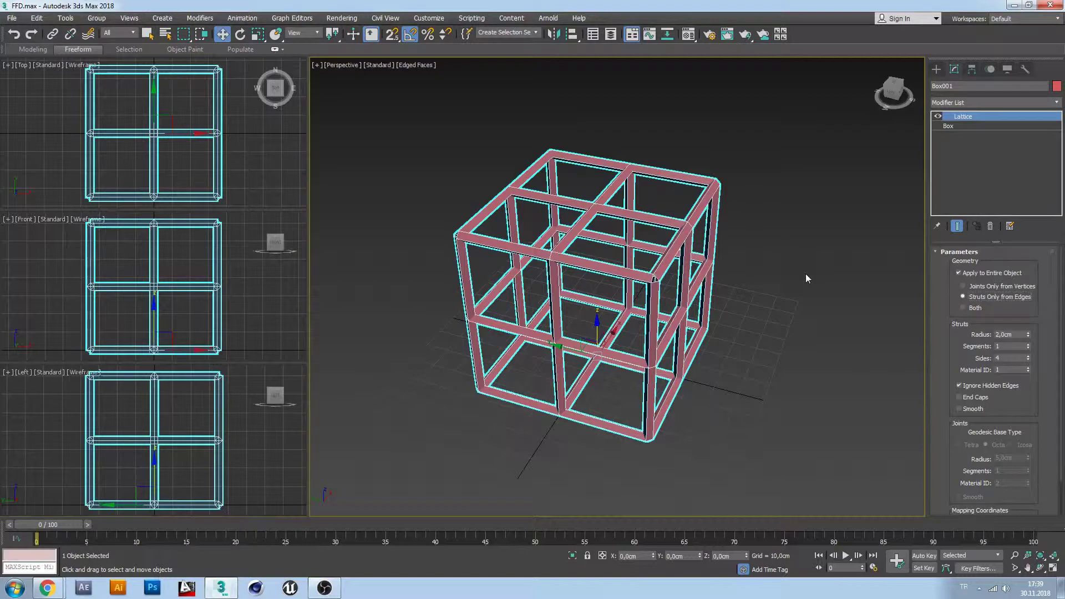
click(971, 310)
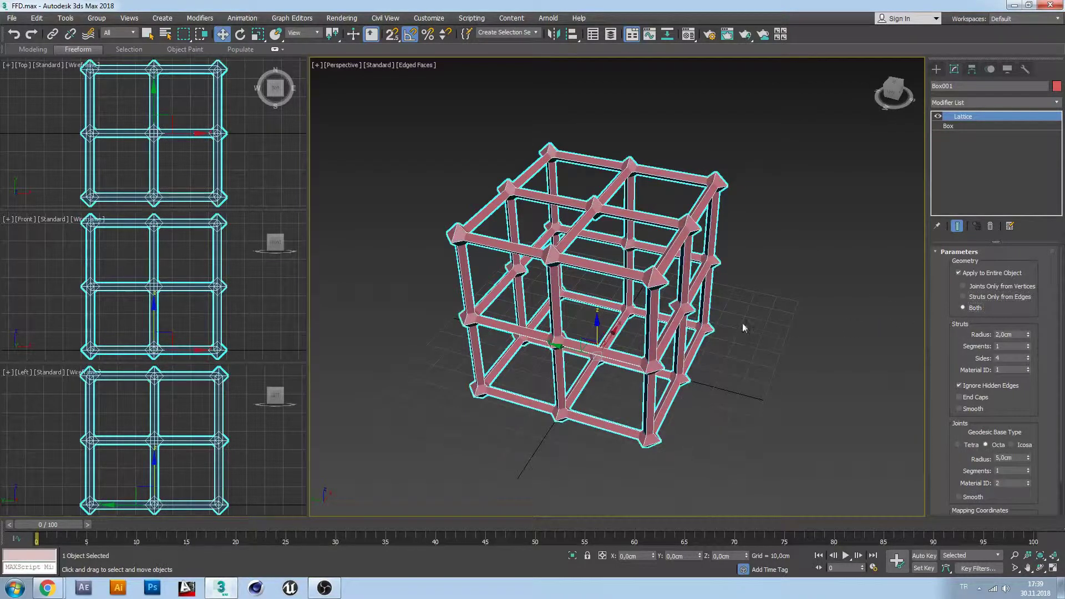
Make the lattice struts round 32-sided tubes with 1 segment, inspecting the cage from several angles.
alt+middle_drag(744, 327, 687, 309)
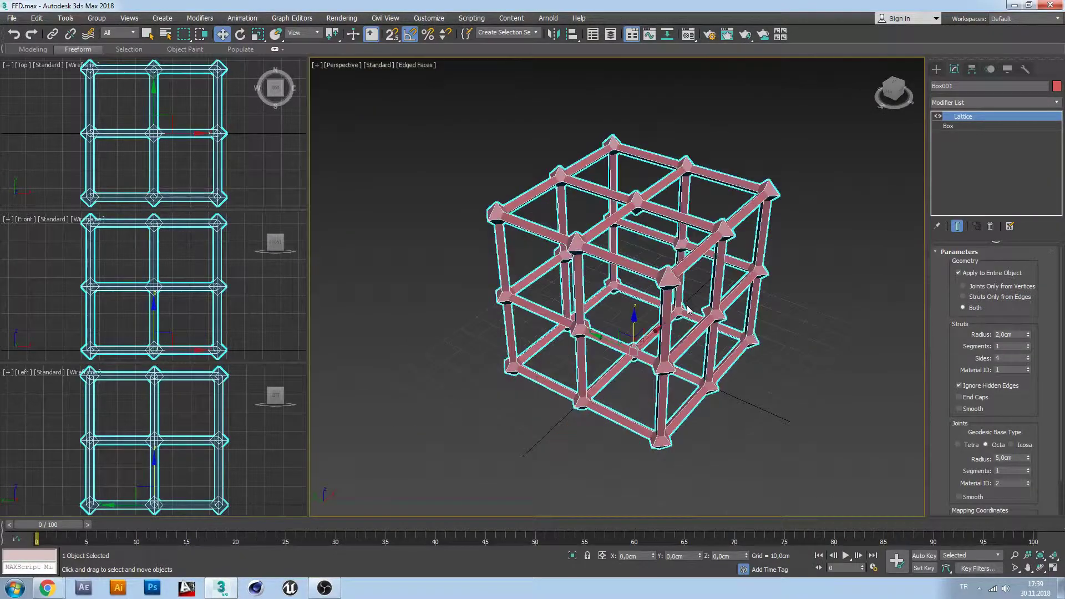
scroll(696, 311, up, 1)
scroll(698, 309, up, 2)
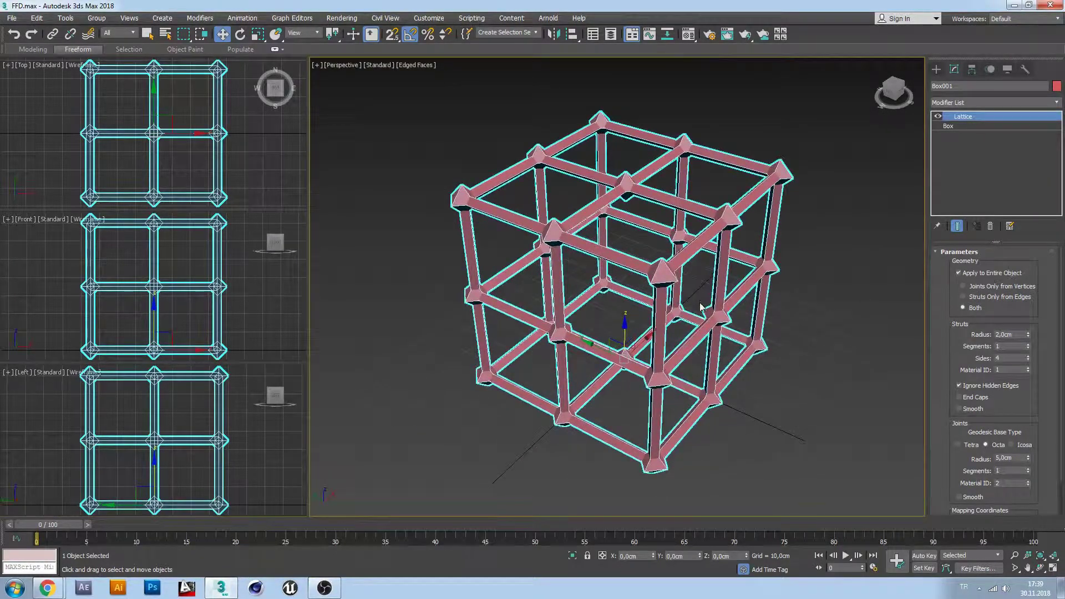
alt+middle_drag(702, 306, 727, 308)
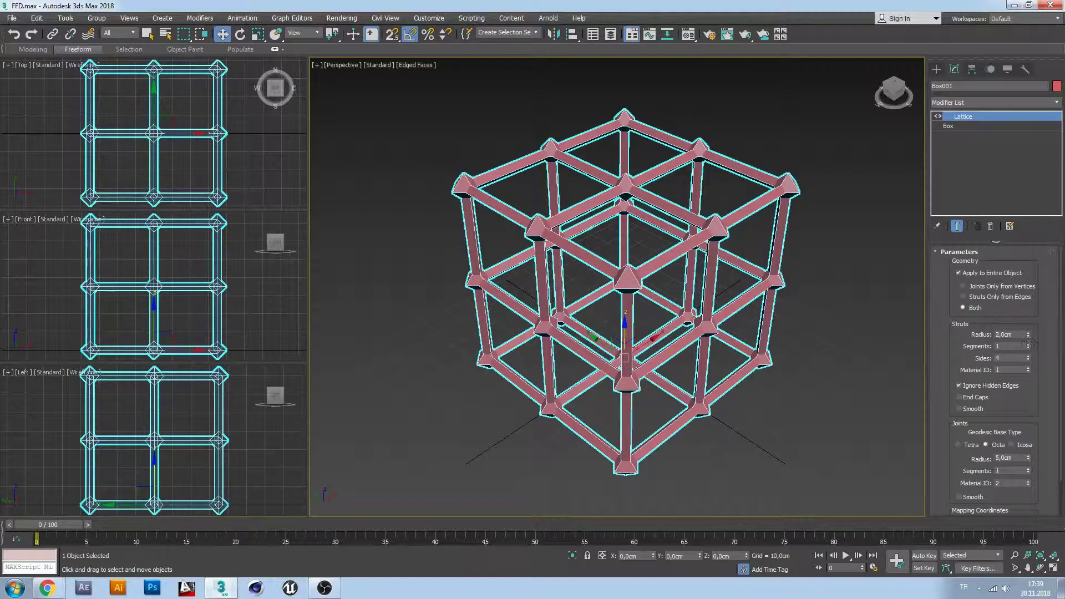
drag(1029, 335, 1030, 338)
scroll(639, 304, up, 5)
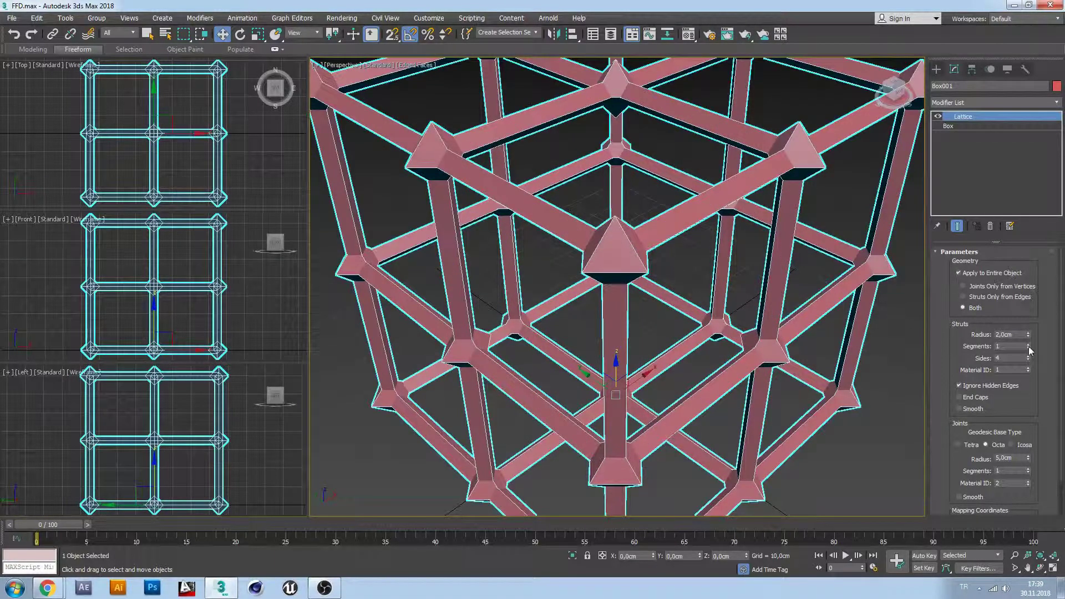
drag(1029, 345, 1029, 345)
right_click(1028, 348)
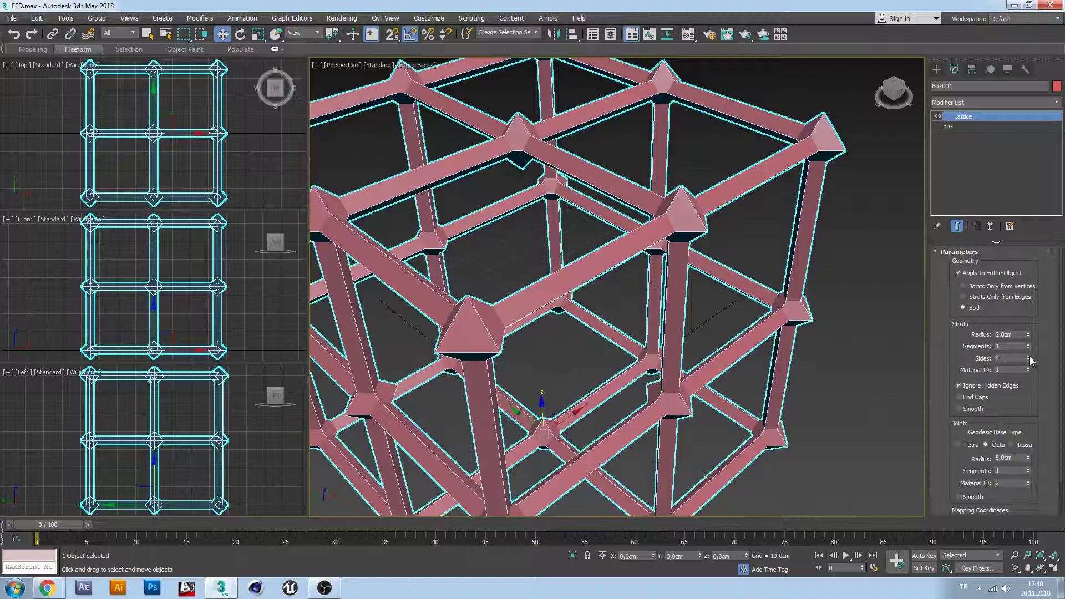
drag(1029, 358, 1027, 345)
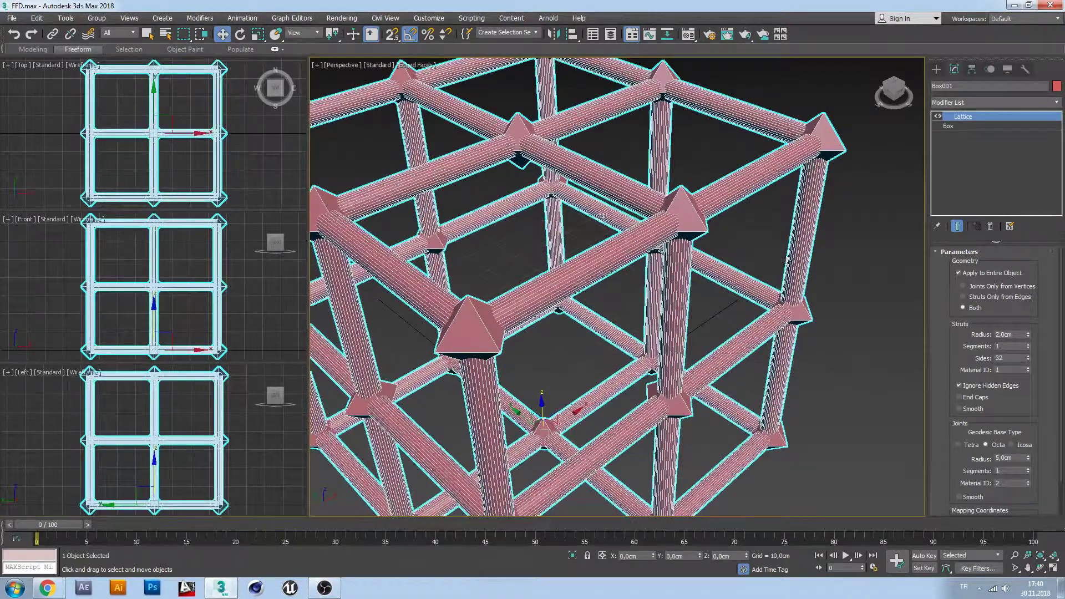
middle_drag(645, 266, 666, 228)
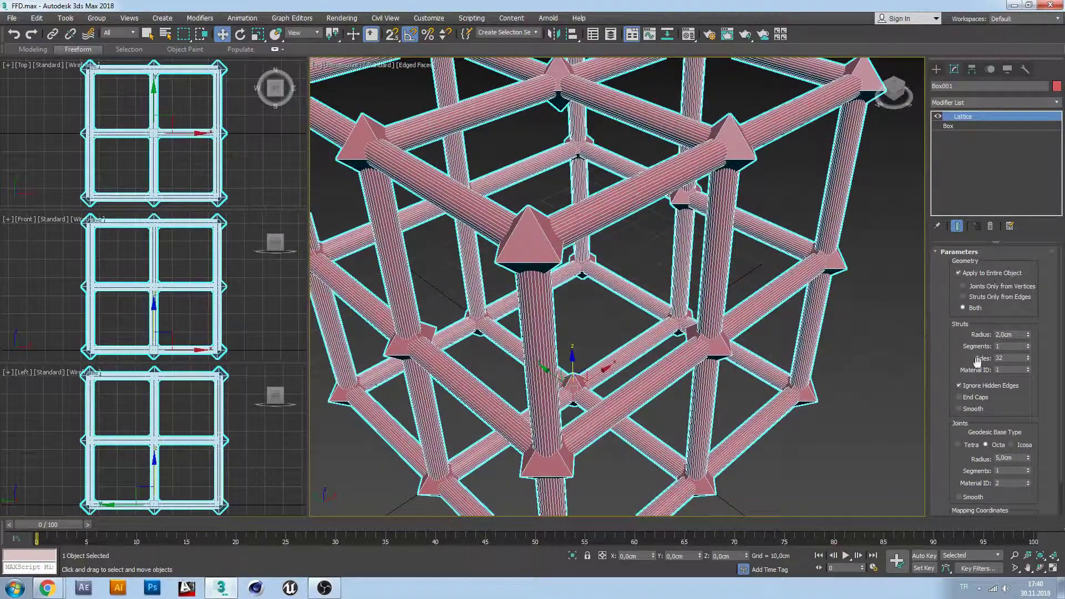
scroll(959, 377, down, 2)
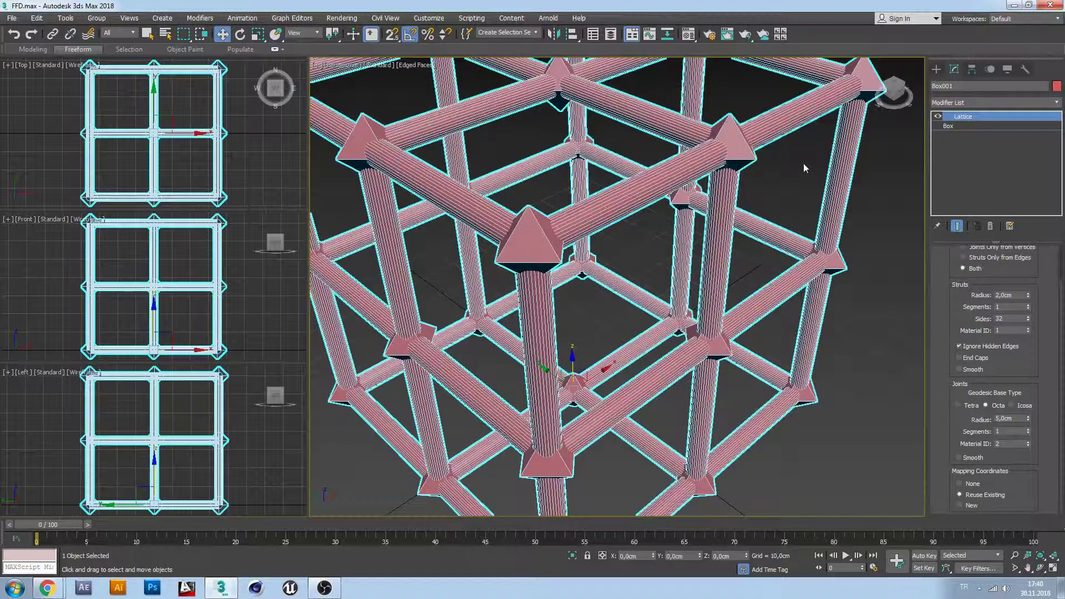
Switch the lattice joints to the Icosa geodesic base type.
drag(1029, 418, 1028, 415)
click(975, 410)
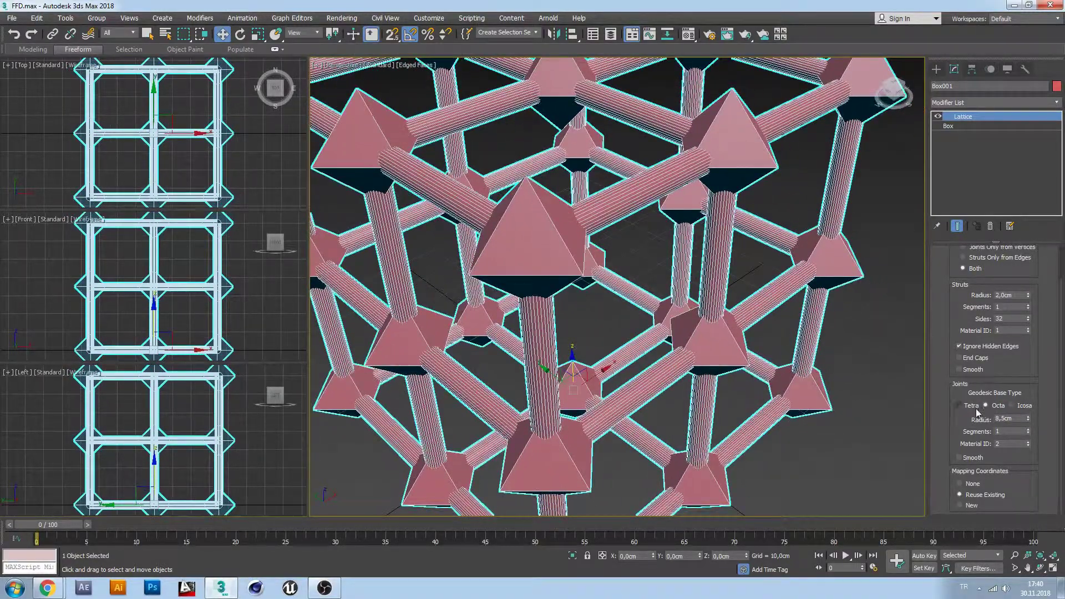
click(996, 408)
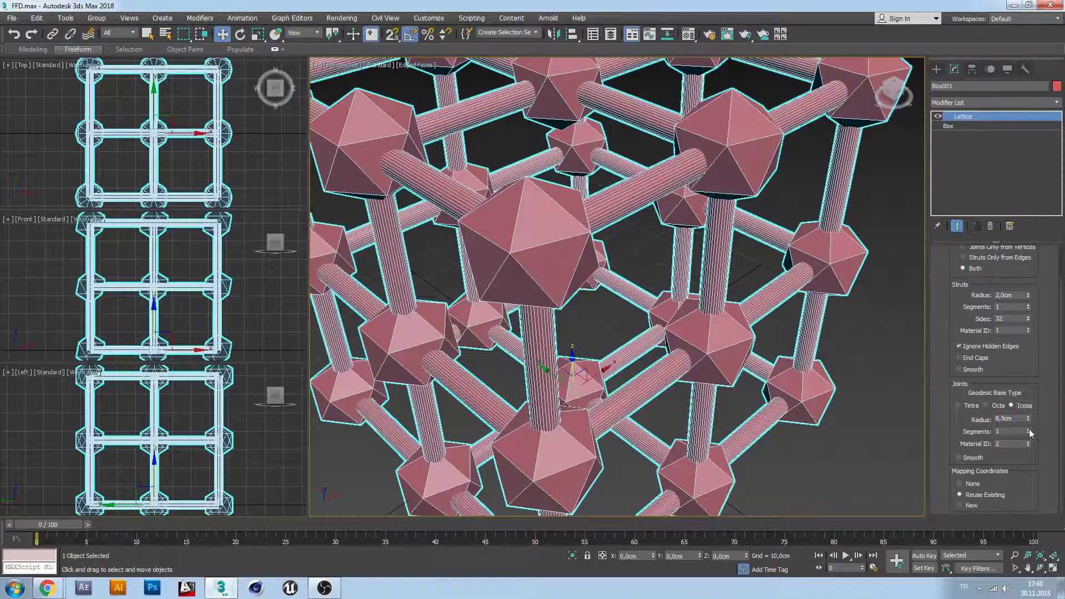
Give the Icosa joints 6 segments and shrink their radius to 3,0cm.
click(1029, 429)
click(1029, 430)
click(1029, 430)
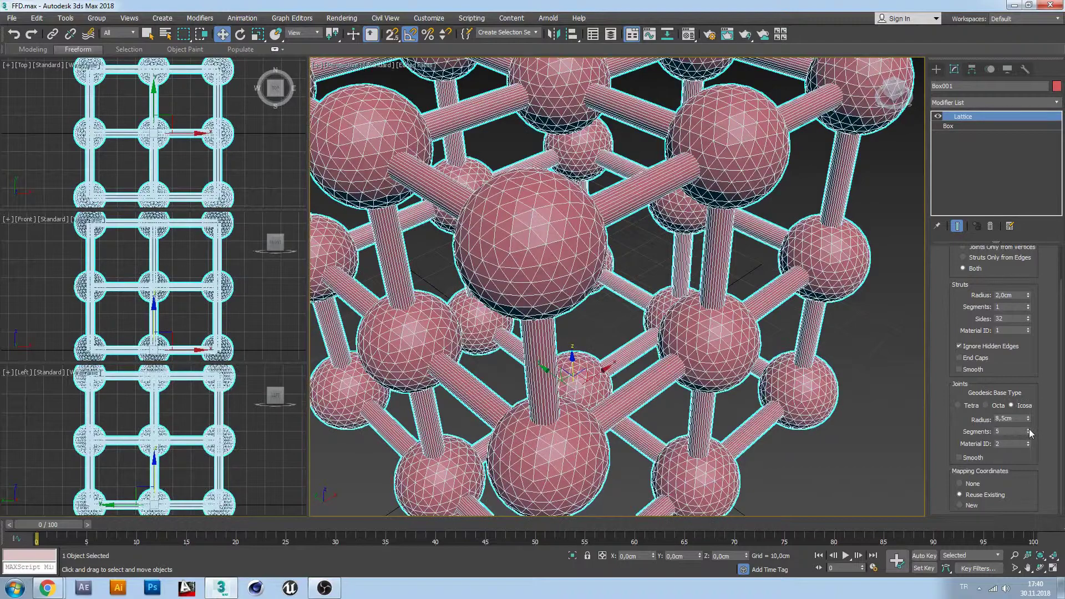
click(1029, 430)
click(1029, 422)
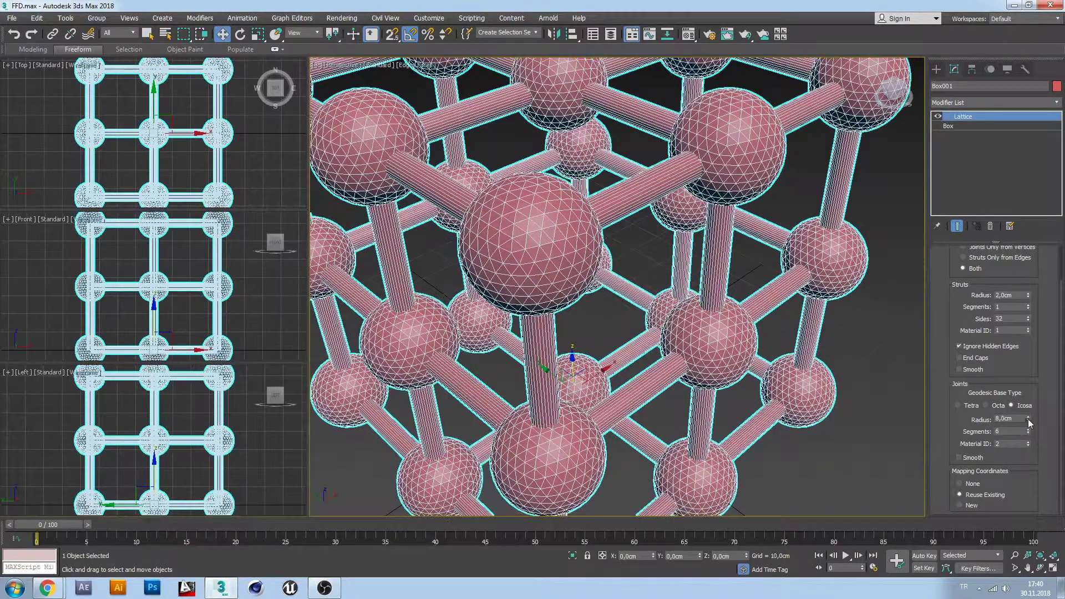
drag(1029, 419, 1030, 426)
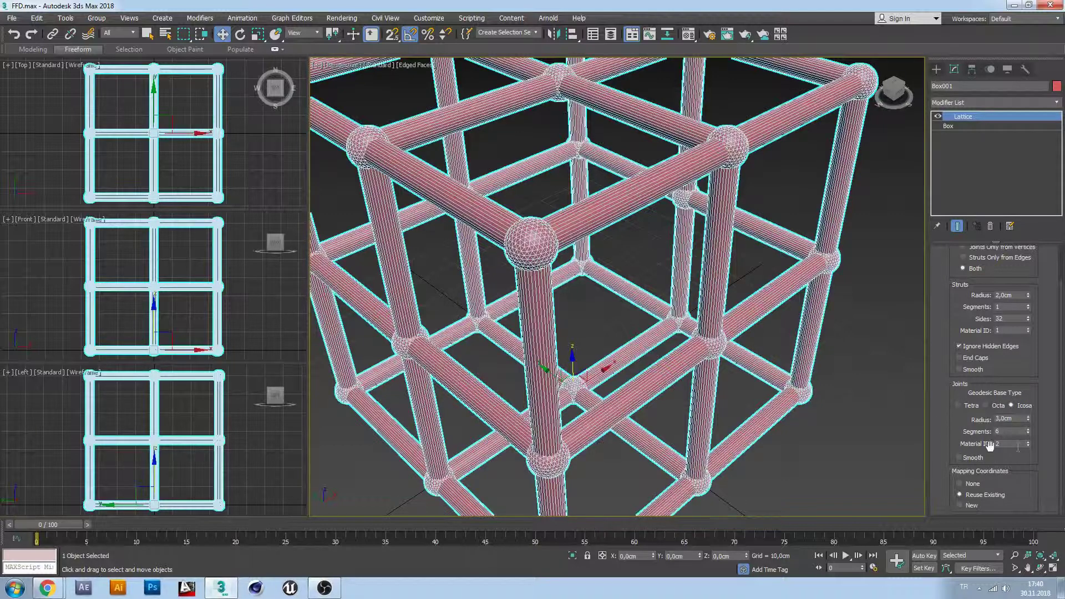
scroll(935, 462, up, 3)
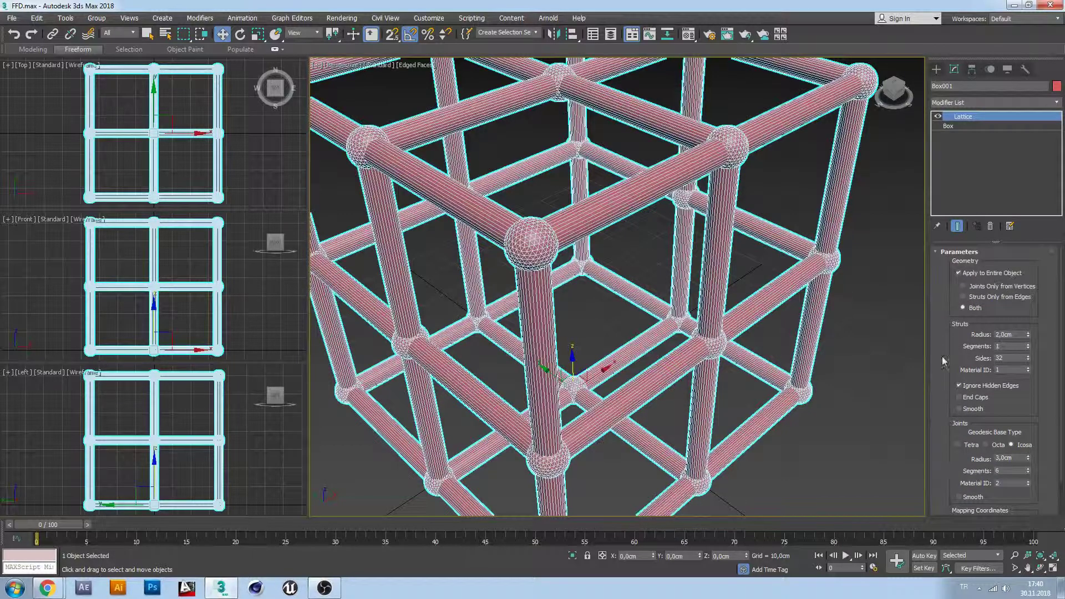
Set the base Box's length, width and height segments to 4 and deselect the cage.
click(950, 127)
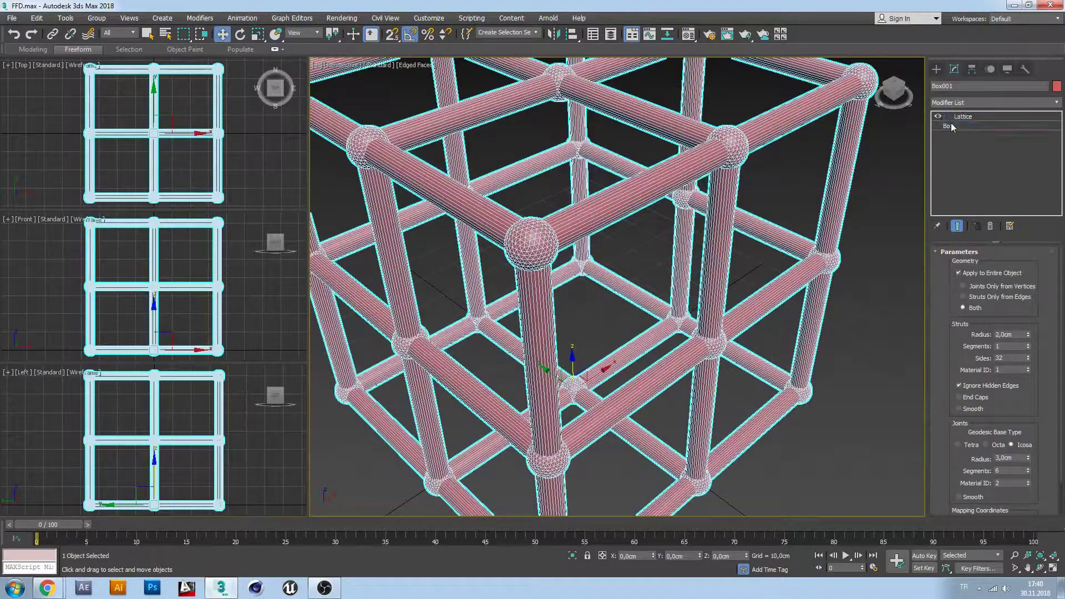
key(z)
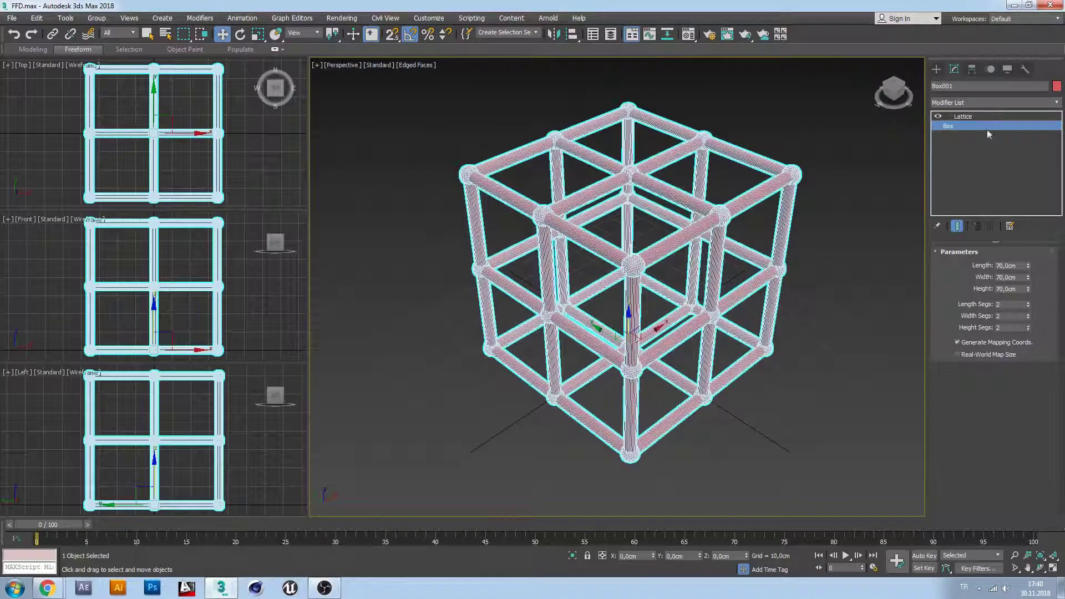
click(1028, 302)
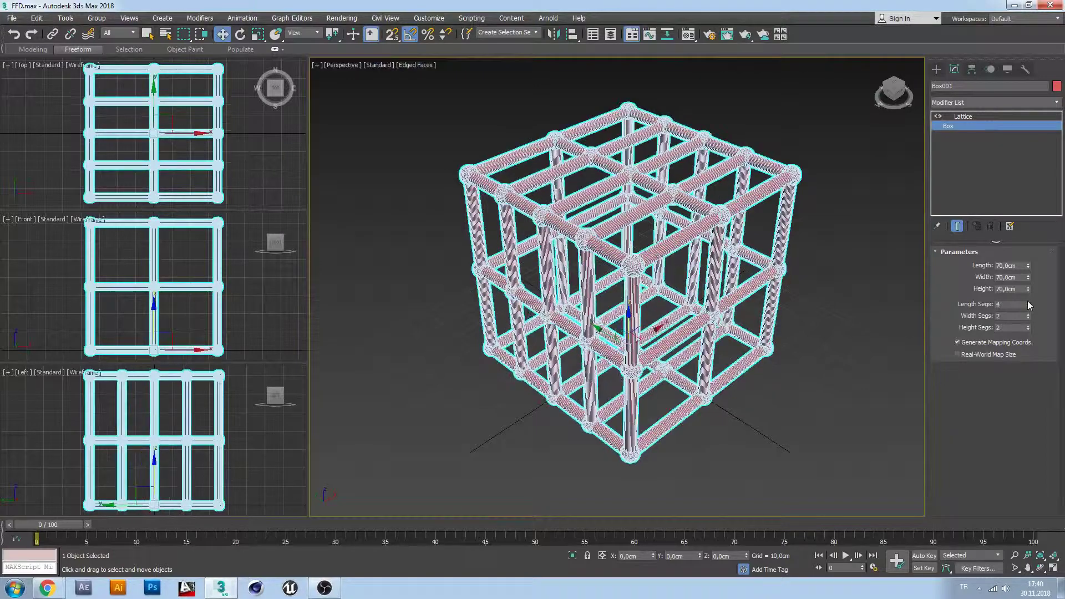
click(1028, 313)
click(1028, 314)
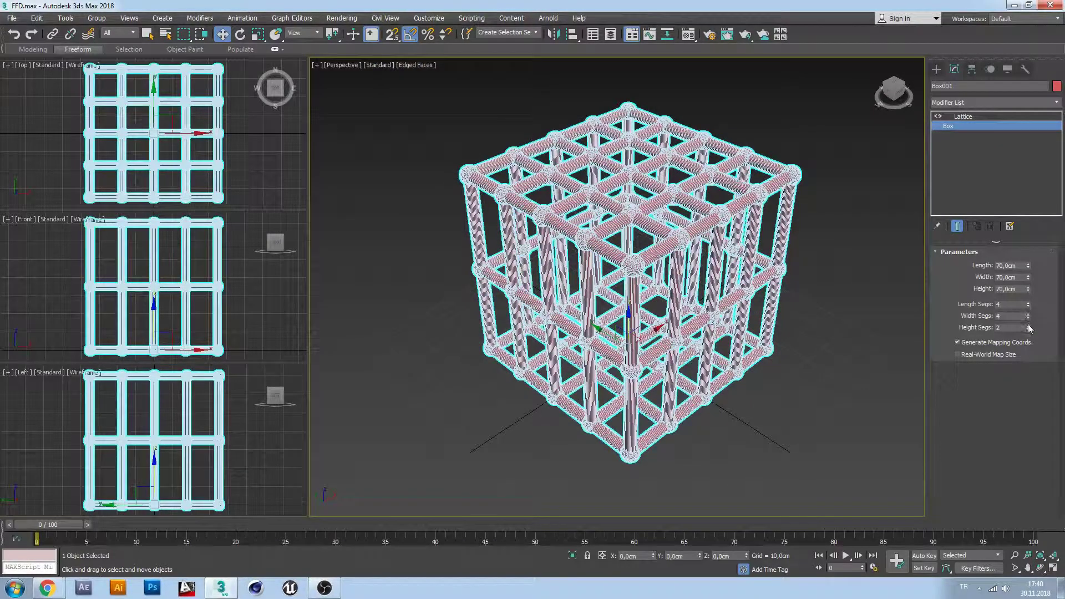
click(1028, 325)
click(1027, 325)
click(896, 335)
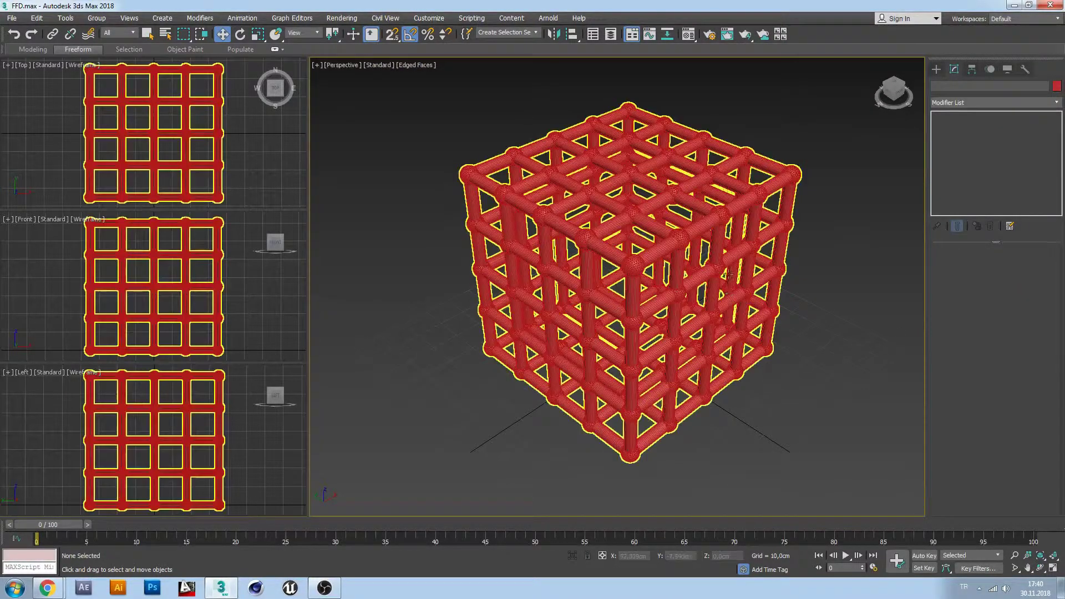
Orbit and zoom around the 4×4×4 lattice cage, reselect it and pan it left.
alt+middle_drag(728, 275, 676, 257)
scroll(676, 257, up, 4)
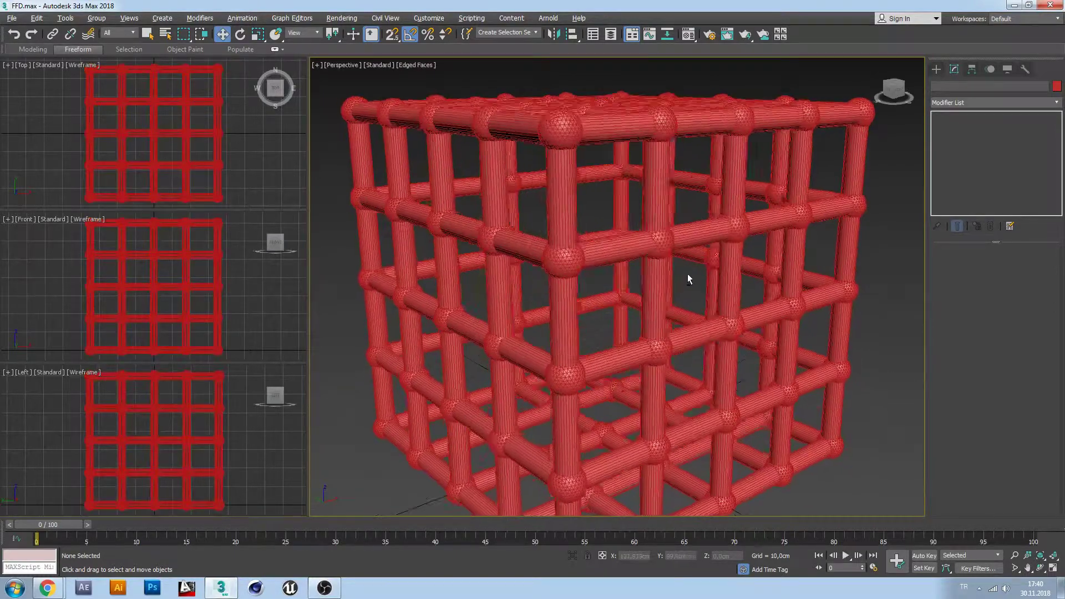
scroll(690, 277, down, 3)
scroll(693, 294, down, 2)
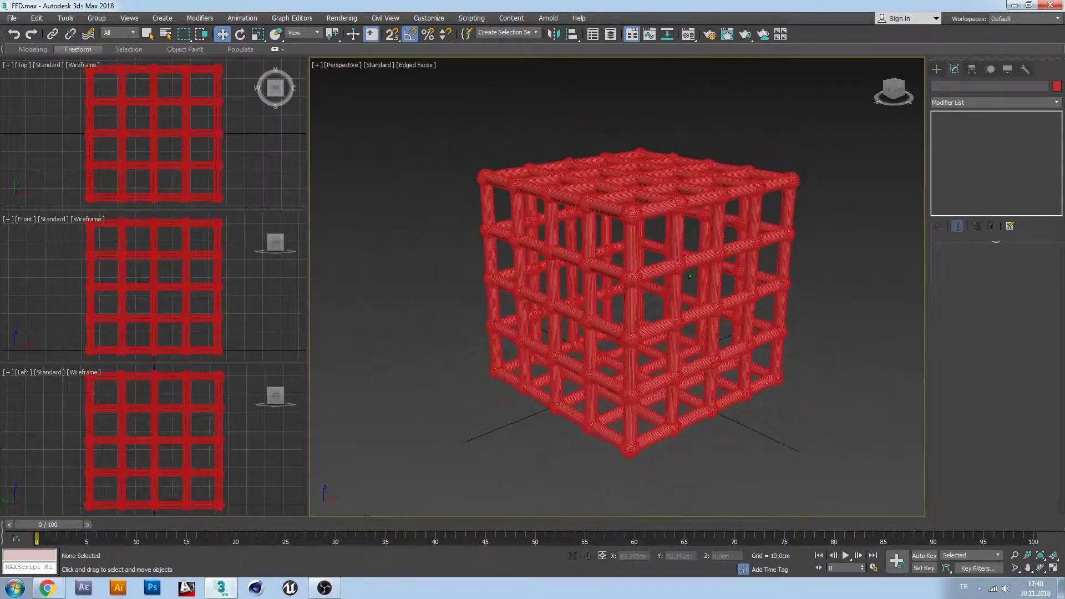
alt+middle_drag(695, 302, 802, 195)
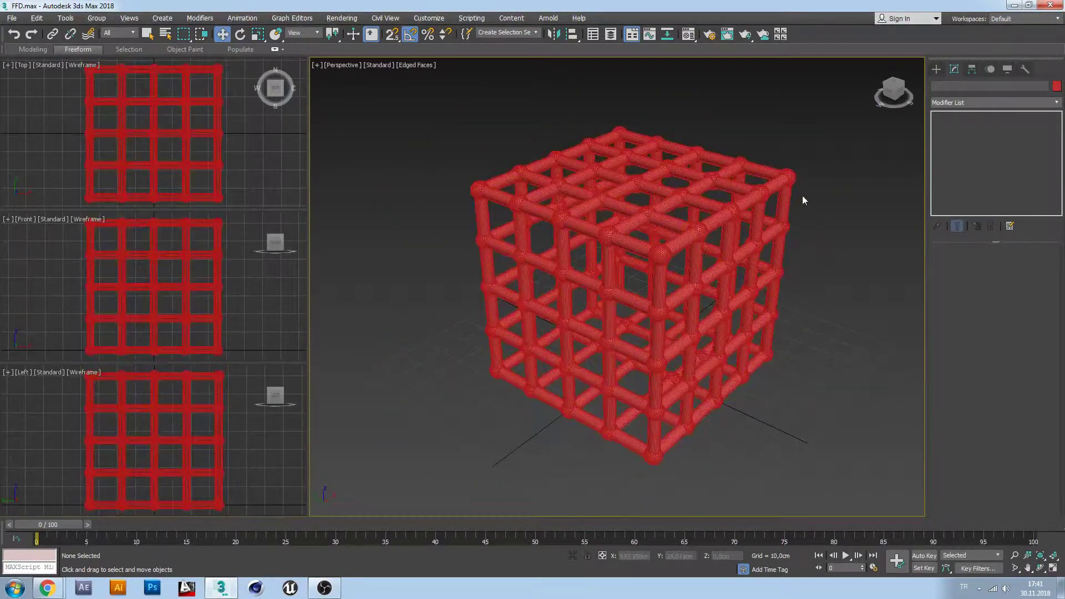
click(789, 238)
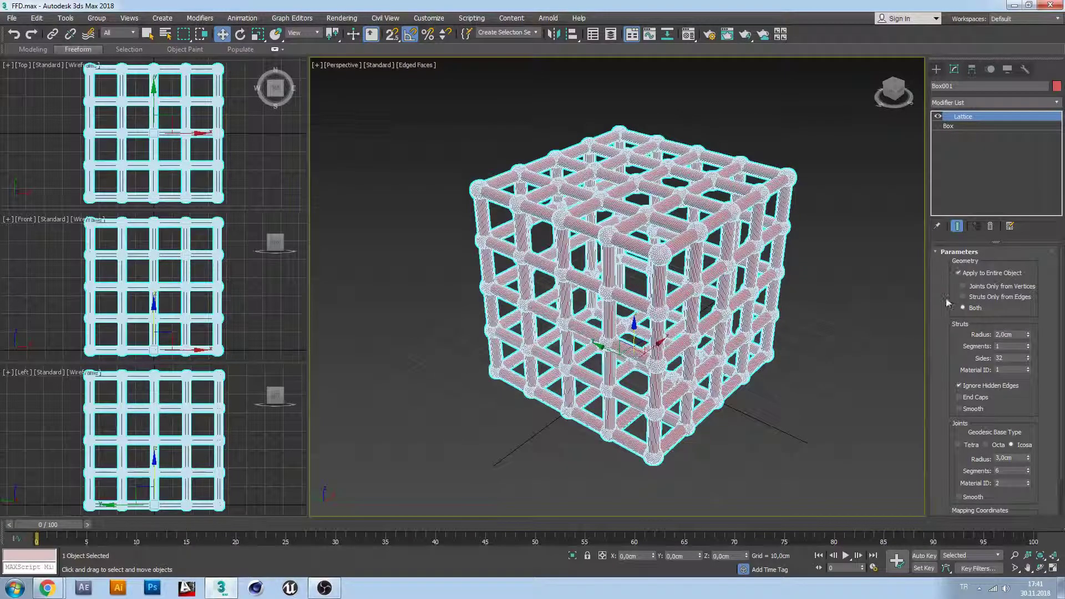
middle_drag(830, 337, 760, 326)
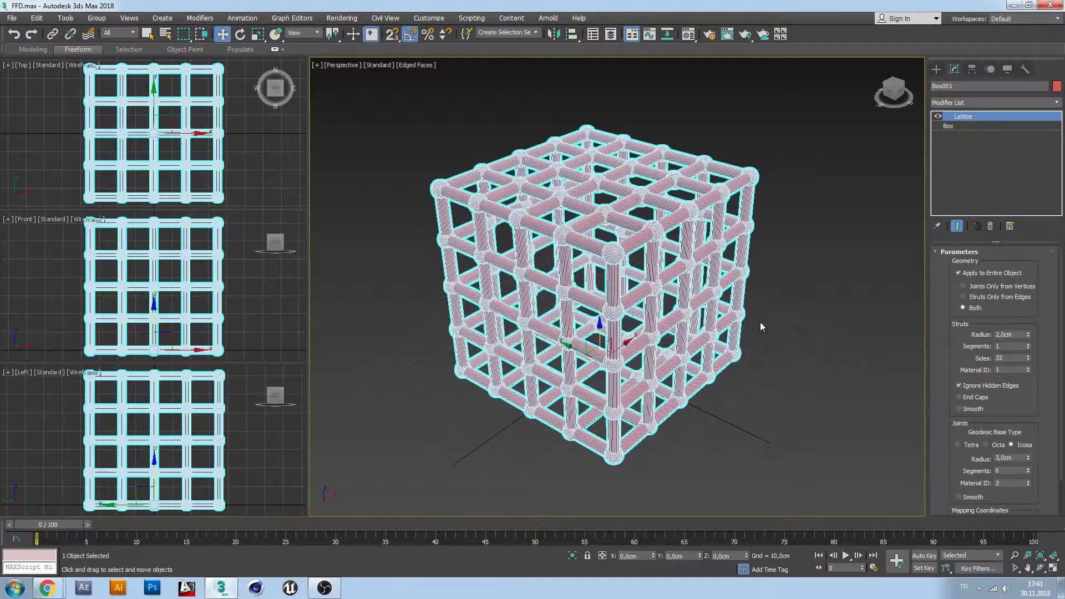